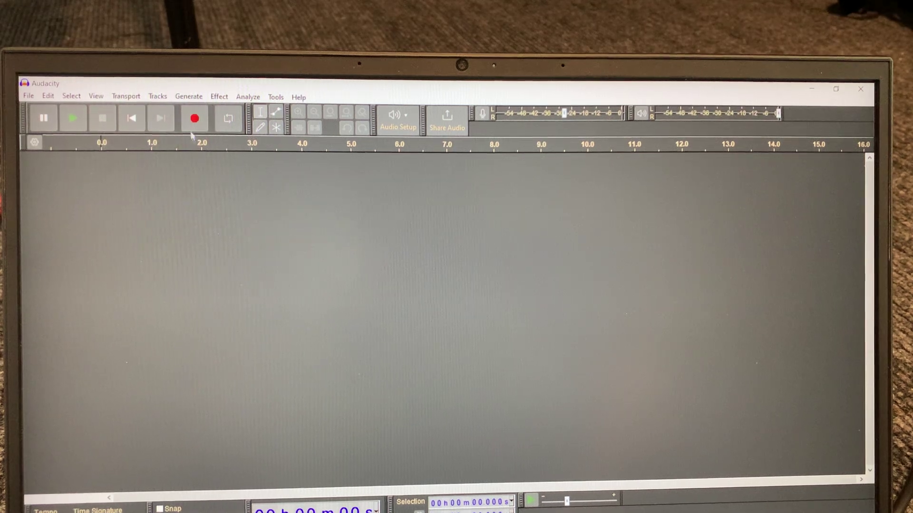
- Open the Generate menu to find the Rhythm Track generator
left_click(200, 104)
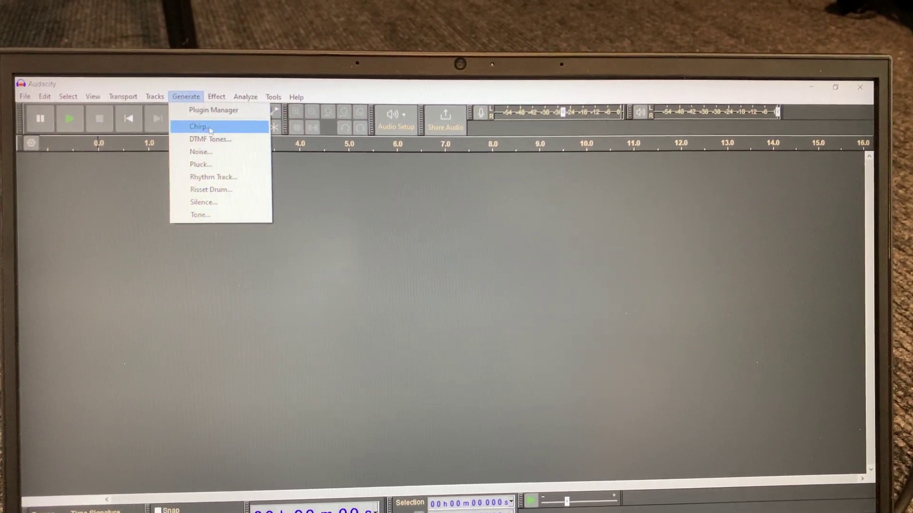
- Generate a rhythm track with the tempo raised from 90 to 120 bpm
left_click(228, 169)
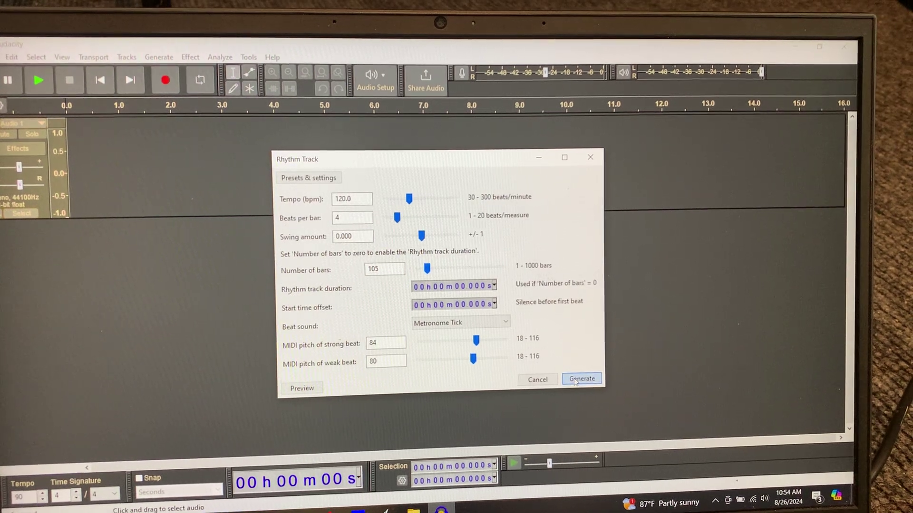
left_click(575, 380)
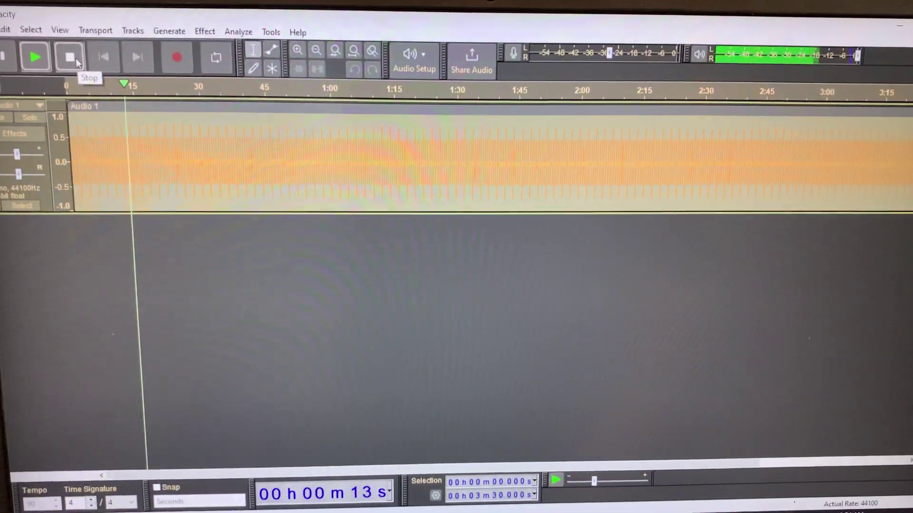
- Stop the rhythm track playback and place the edit point near 19 seconds
left_click(94, 57)
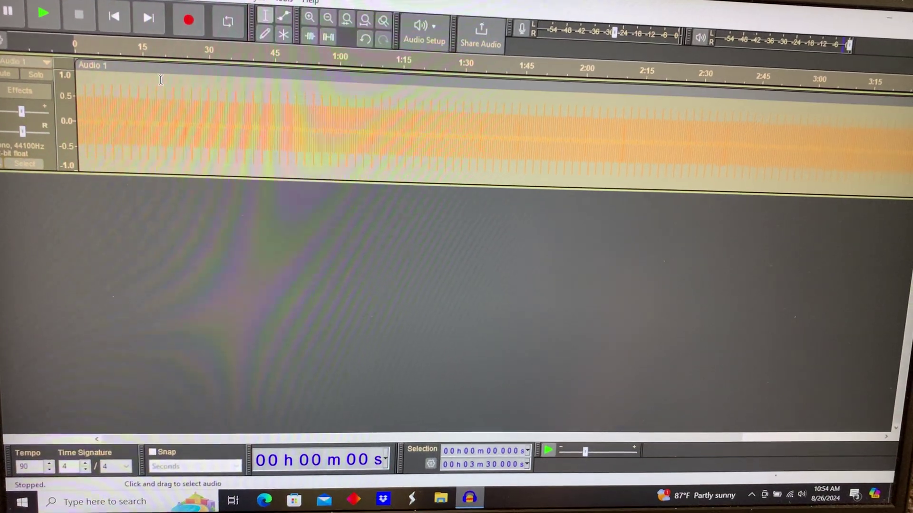
left_click(175, 92)
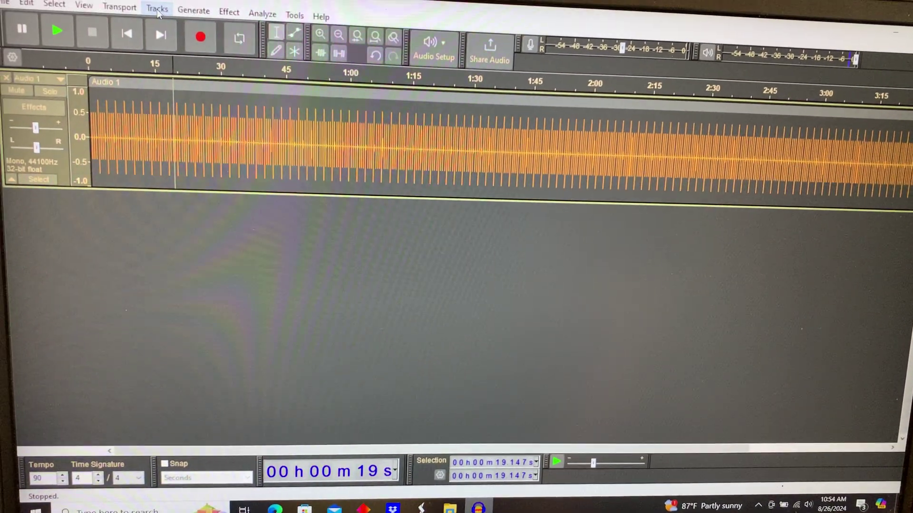
left_click(158, 9)
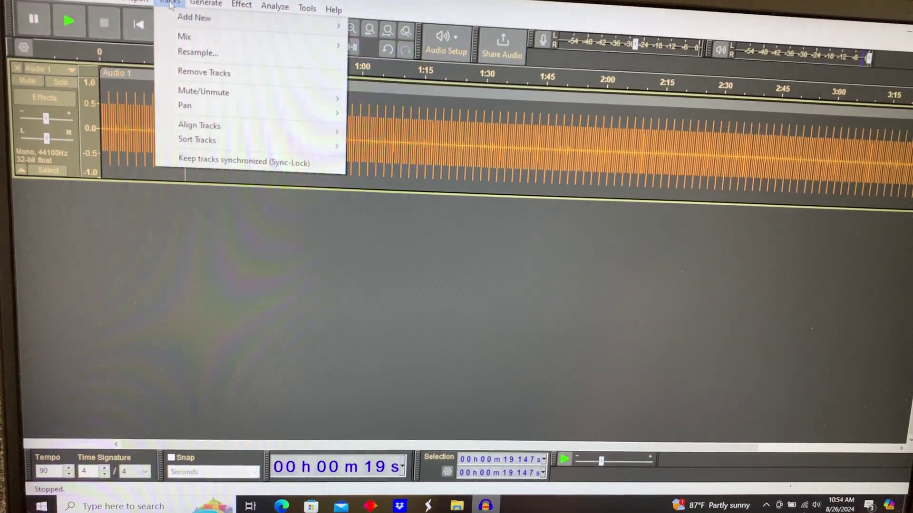
mouse_move(240, 108)
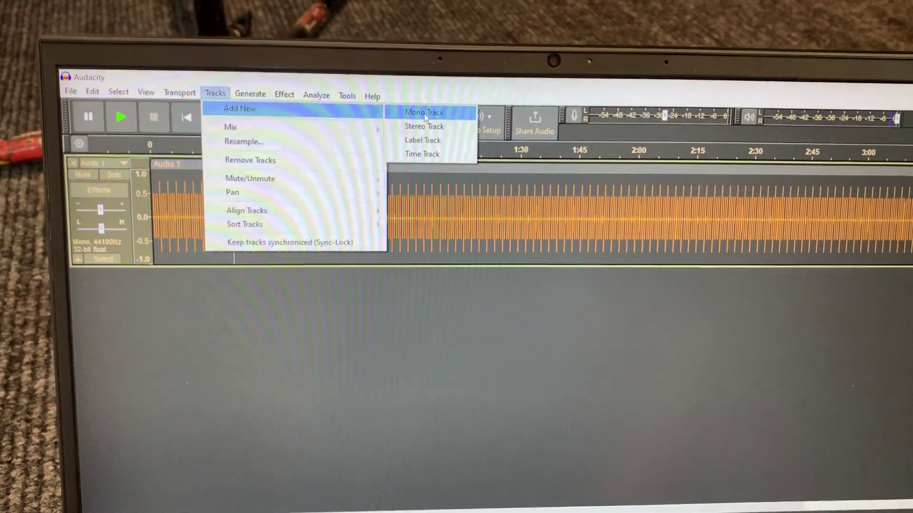
- Add an empty mono track below the rhythm track and return to the start
left_click(387, 13)
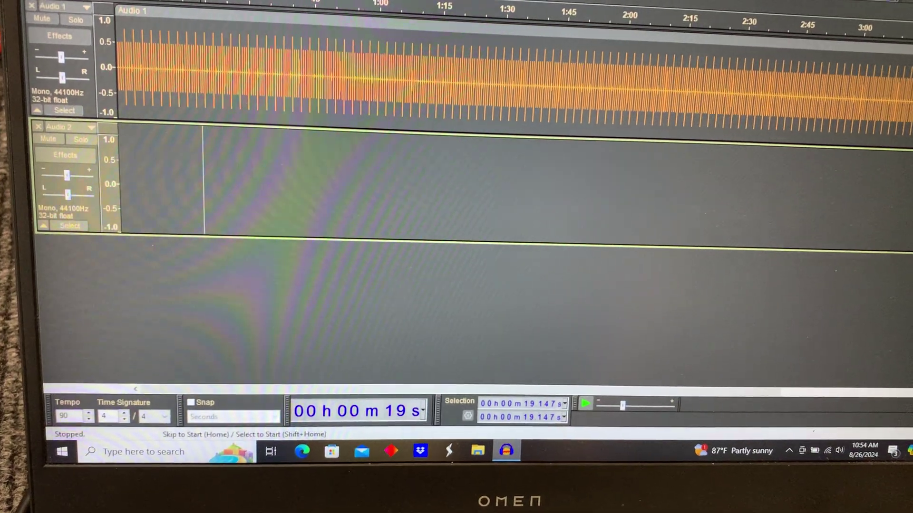
key("Home")
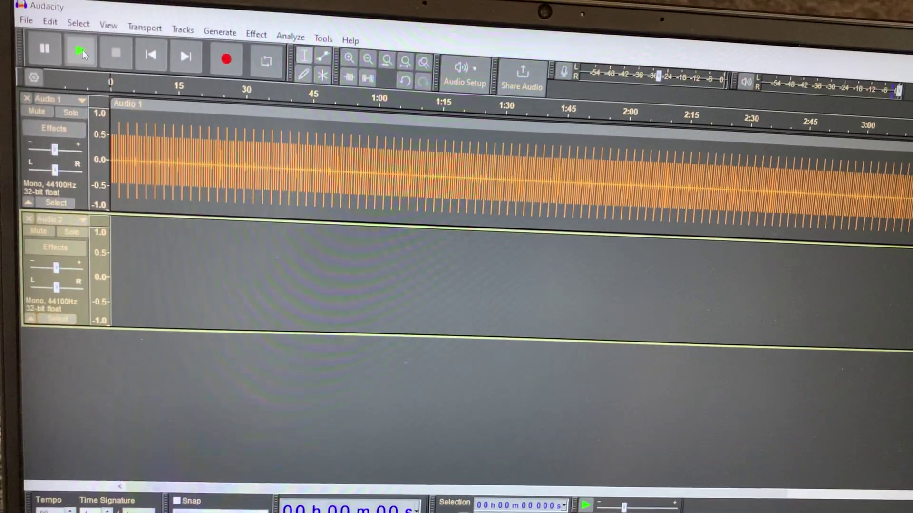
- Play the project from the start to hear the 120 bpm metronome
left_click(93, 38)
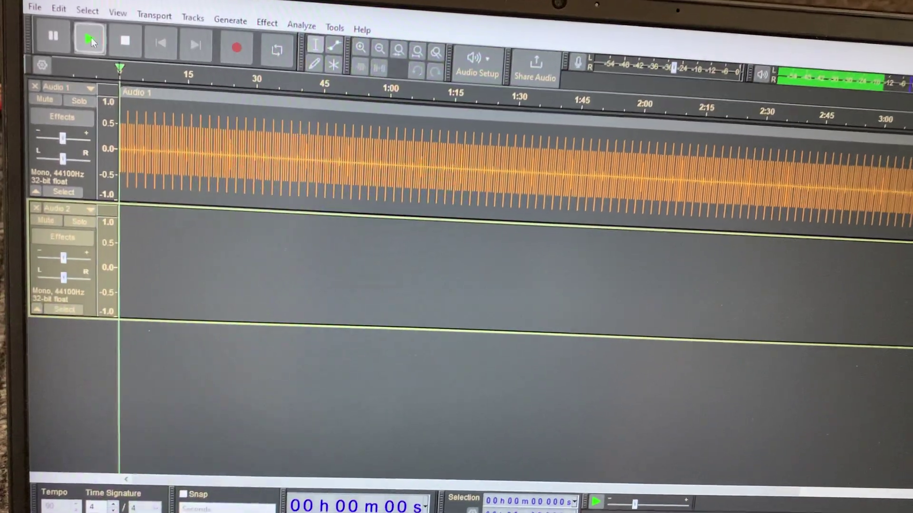